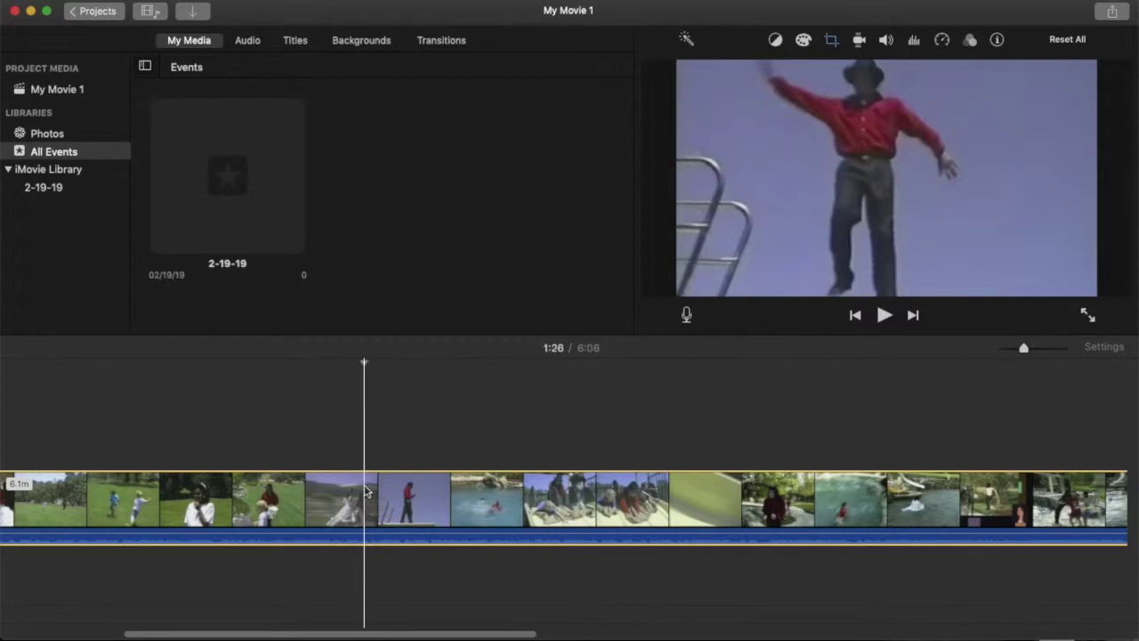
# Split the clip at 1:26 and delete the portion before the split.
pyautogui.press('super+b')
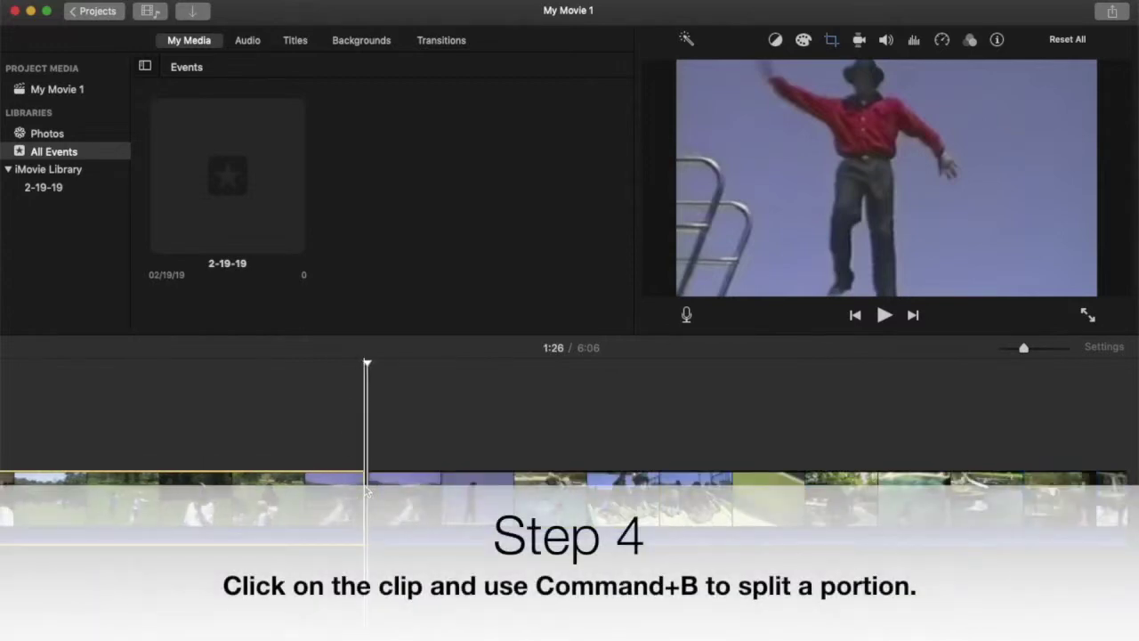
pyautogui.press('Delete')
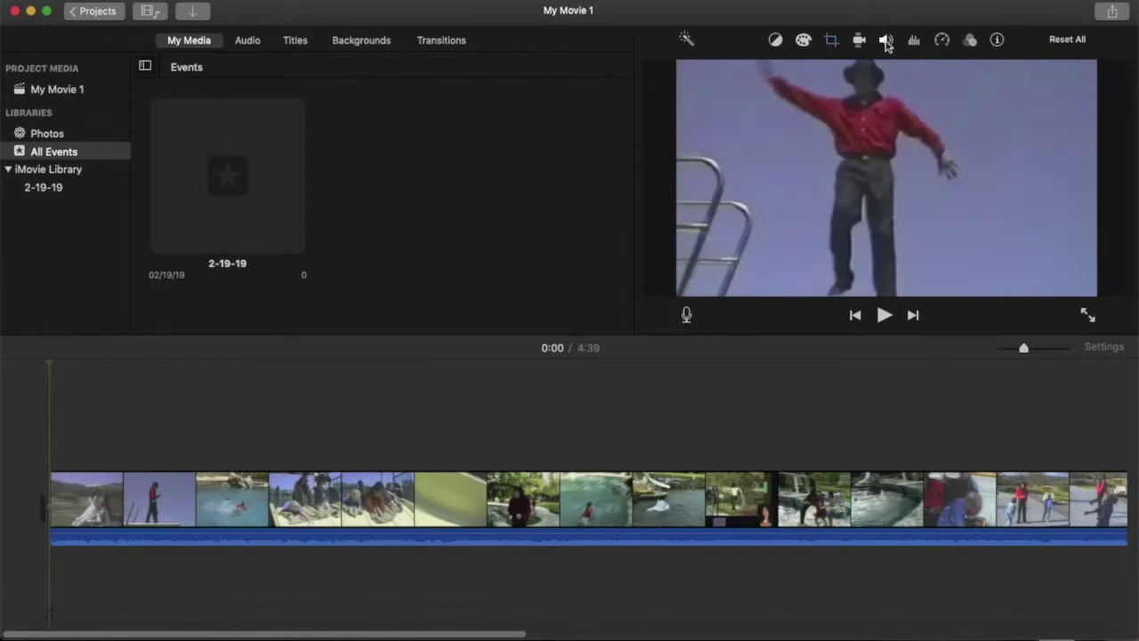
# Mute the clip's audio and play it from the start through the jump off the diving board.
pyautogui.click(886, 42)
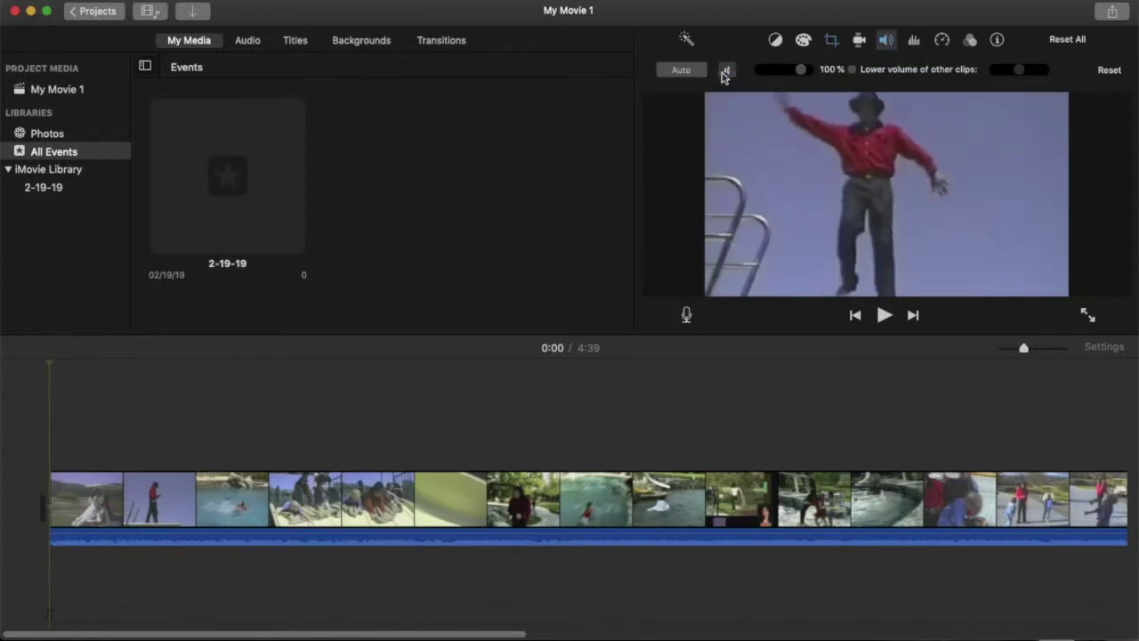
pyautogui.click(885, 316)
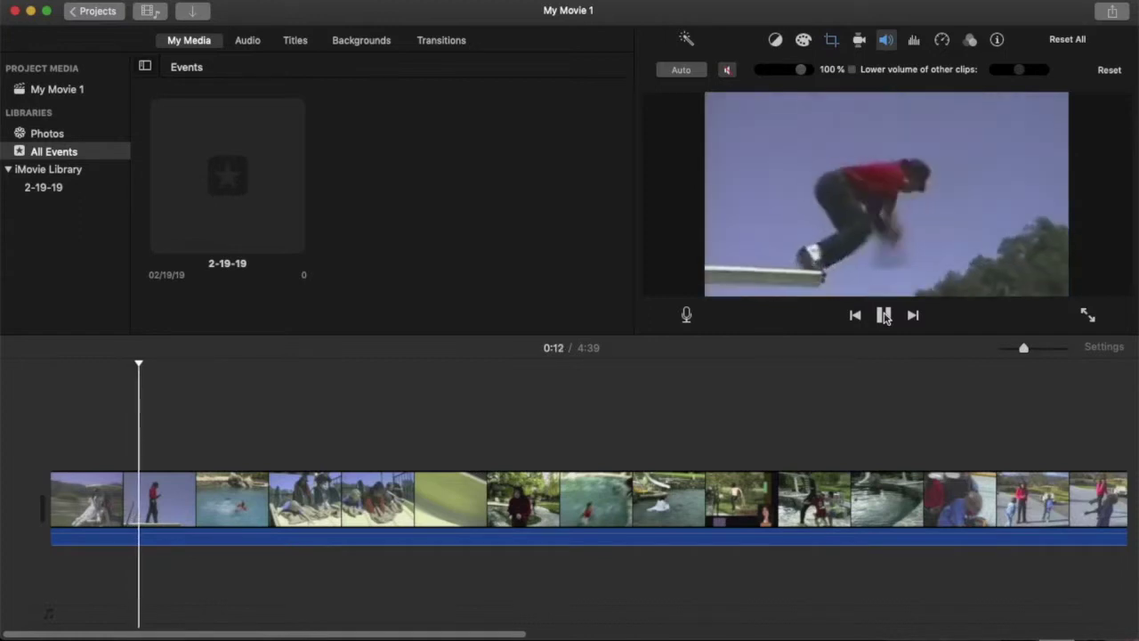
pyautogui.click(884, 316)
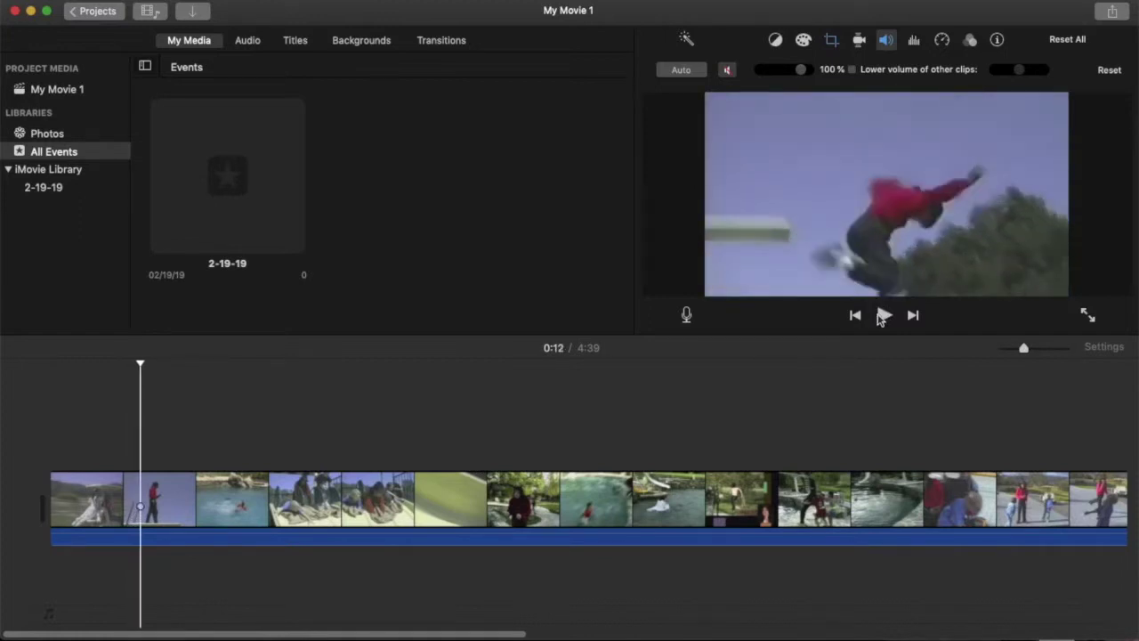
pyautogui.click(859, 320)
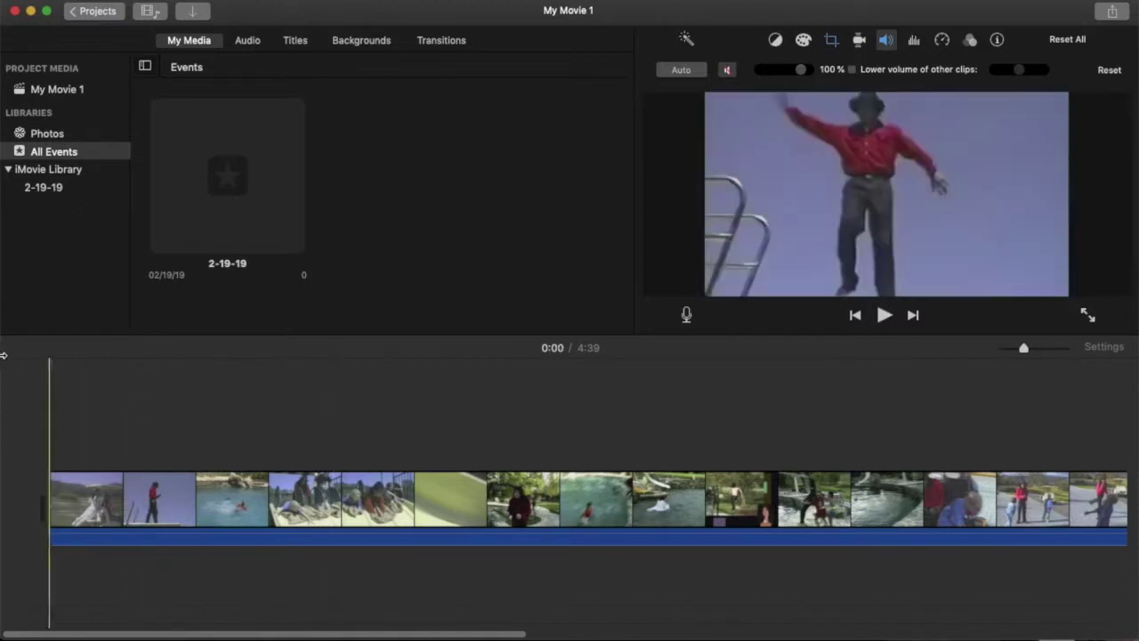
# Split the clip at 0:12, in the middle of the jump, and delete everything after the split.
pyautogui.moveTo(49, 365); pyautogui.dragTo(140, 394)
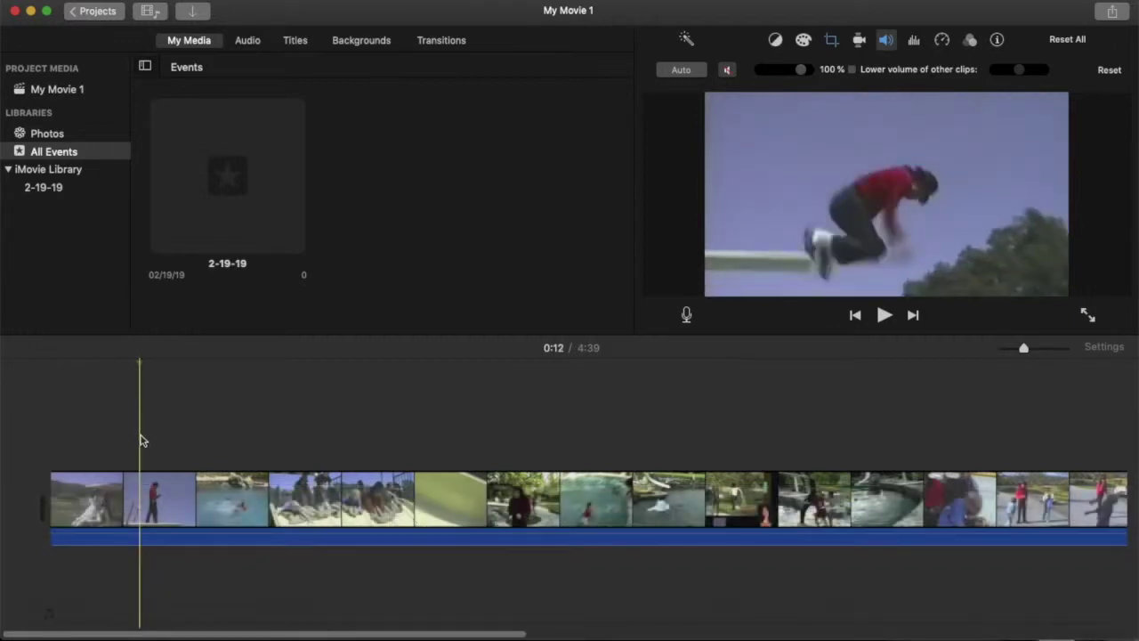
pyautogui.click(143, 495)
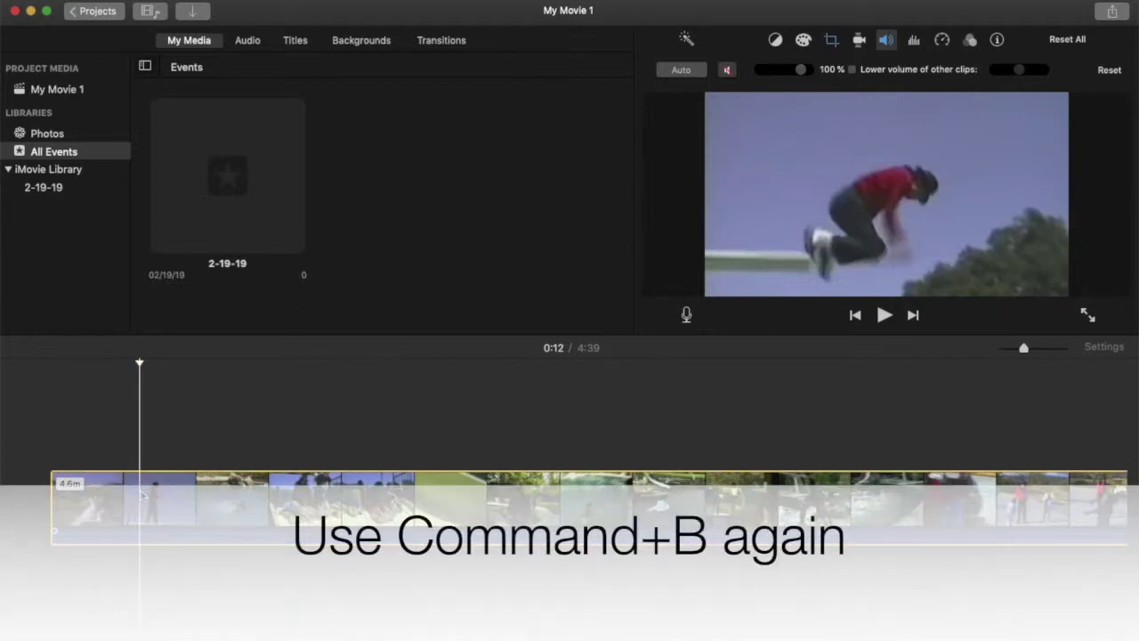
pyautogui.press('super+b')
pyautogui.click(203, 491)
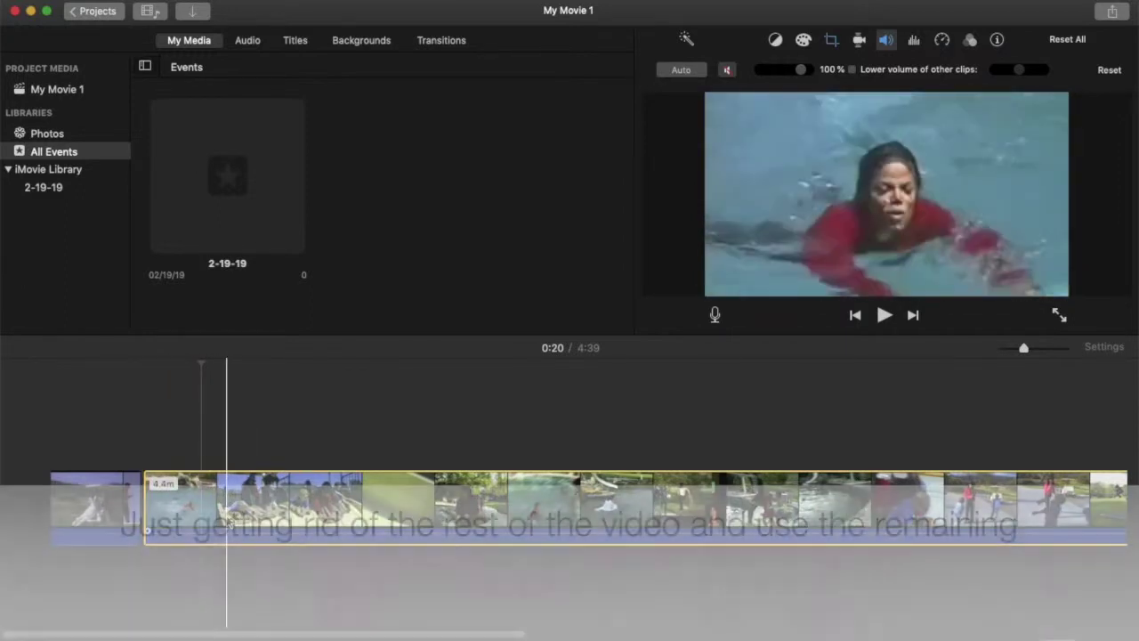
pyautogui.press('Delete')
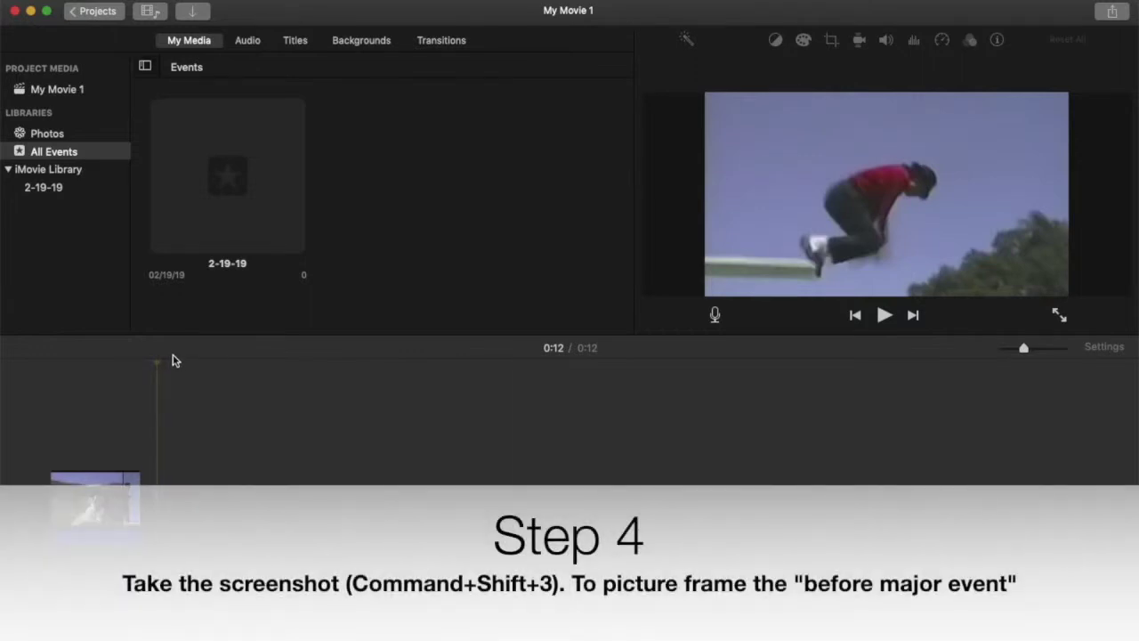
# Take a full-screen screenshot, crop it to the video frame in the viewer and save it.
pyautogui.press('super+shift+3')
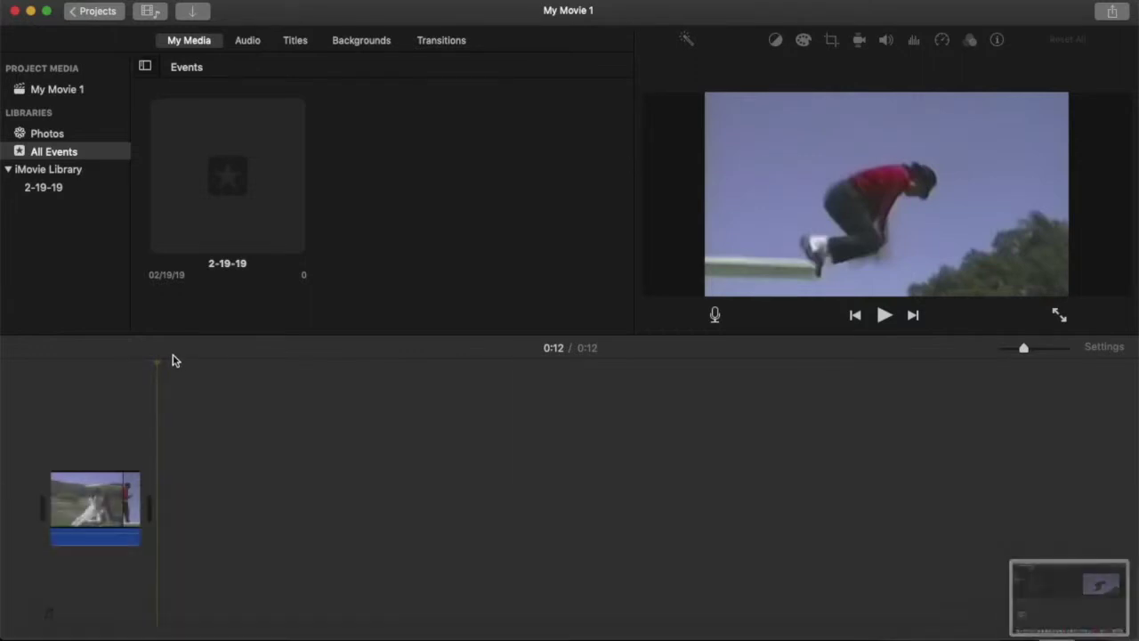
pyautogui.click(1050, 593)
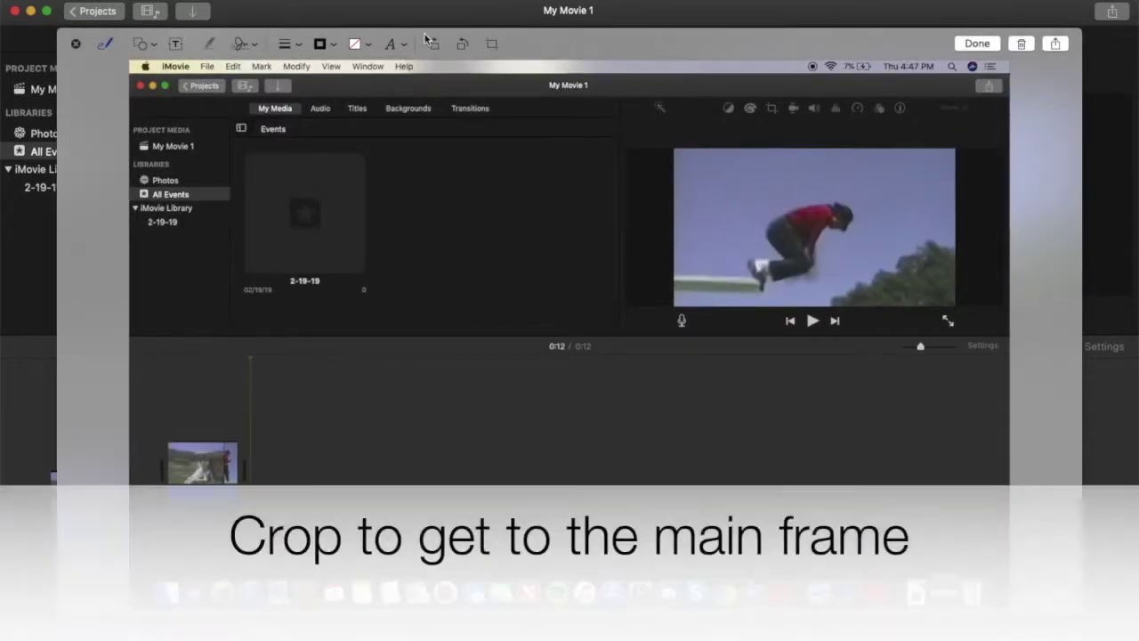
pyautogui.click(492, 43)
pyautogui.moveTo(138, 65); pyautogui.dragTo(674, 152)
pyautogui.moveTo(1001, 161); pyautogui.dragTo(957, 149)
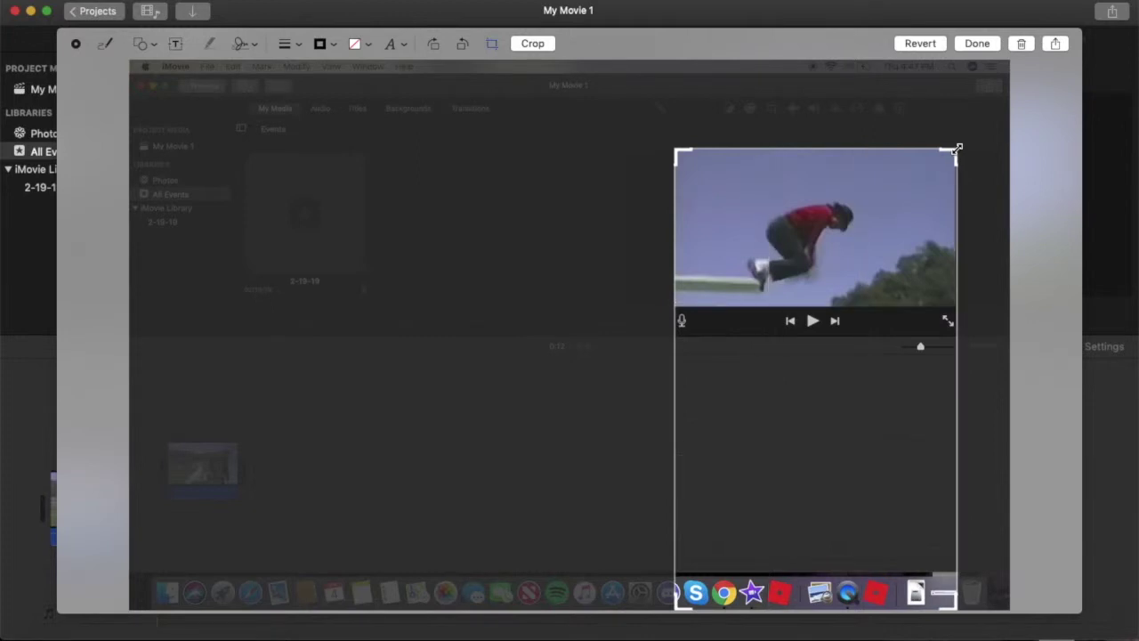
pyautogui.moveTo(953, 605); pyautogui.dragTo(955, 304)
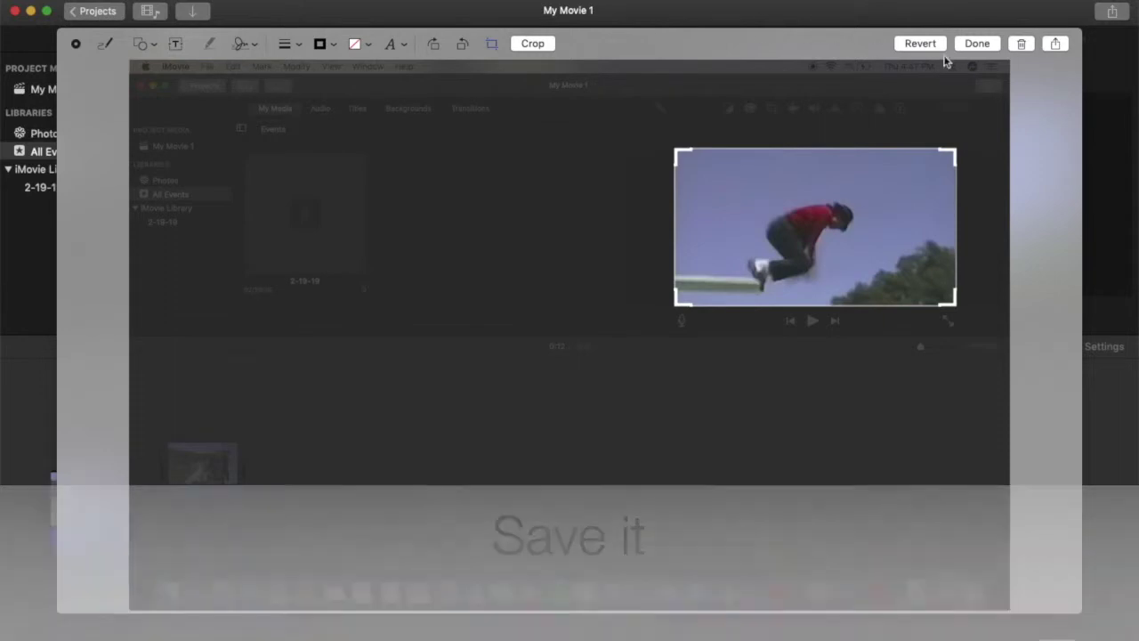
pyautogui.click(977, 43)
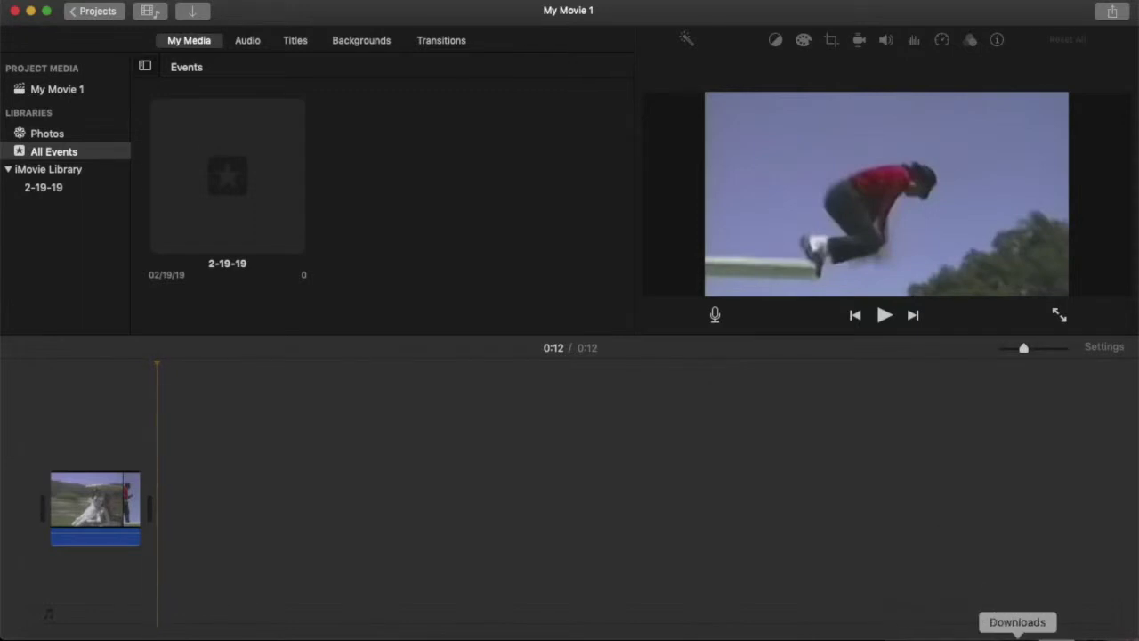
pyautogui.click(1019, 636)
pyautogui.scroll(-10, 776, 454)
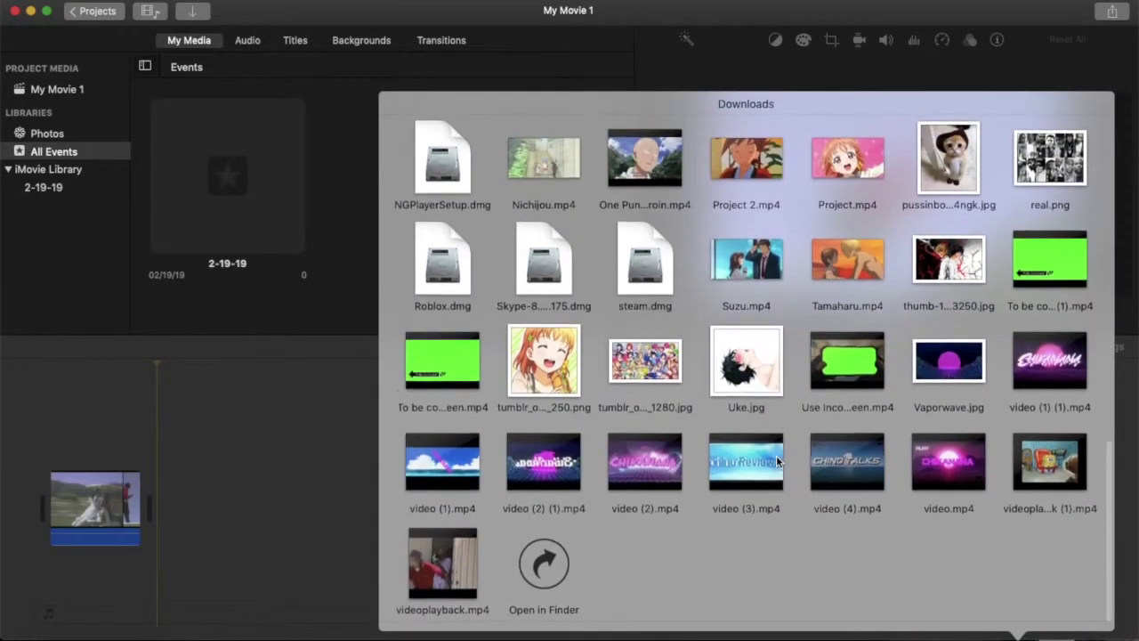
pyautogui.scroll(5, 776, 452)
pyautogui.scroll(5, 775, 452)
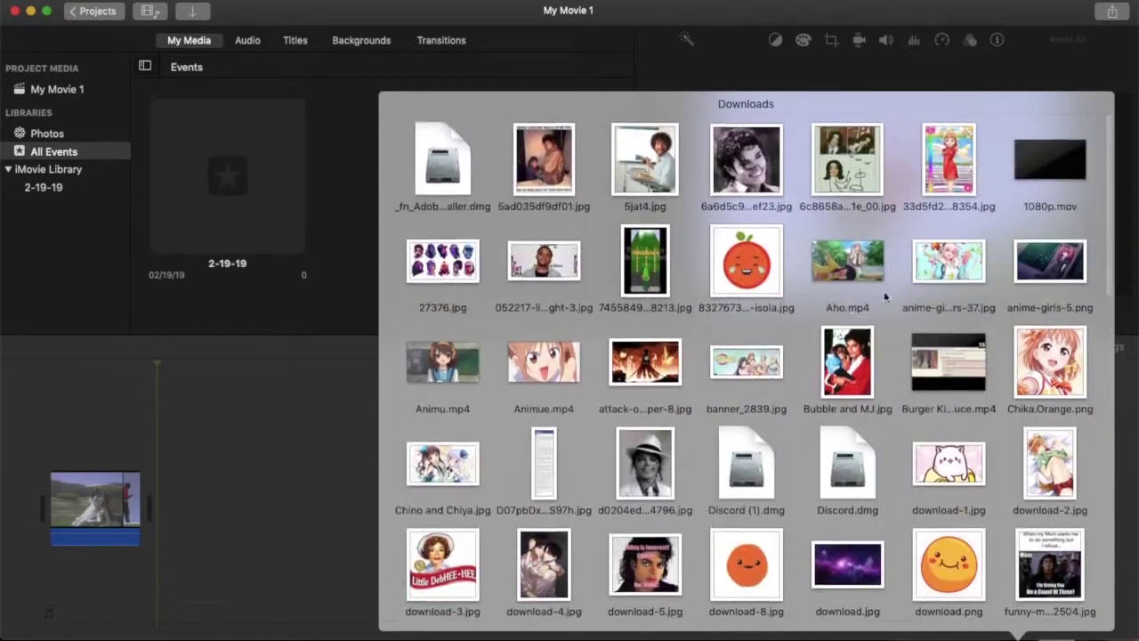
pyautogui.click(301, 549)
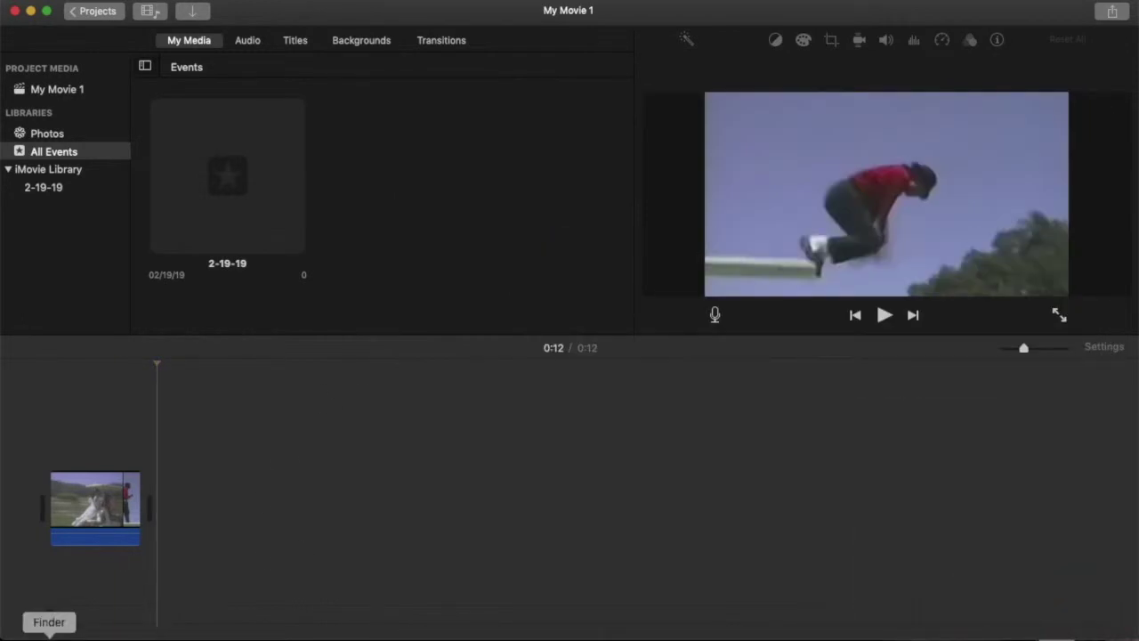
# Add the newest cropped screenshot from Finder's Recents to the timeline directly after the video clip.
pyautogui.click(49, 633)
pyautogui.moveTo(440, 149); pyautogui.dragTo(165, 507)
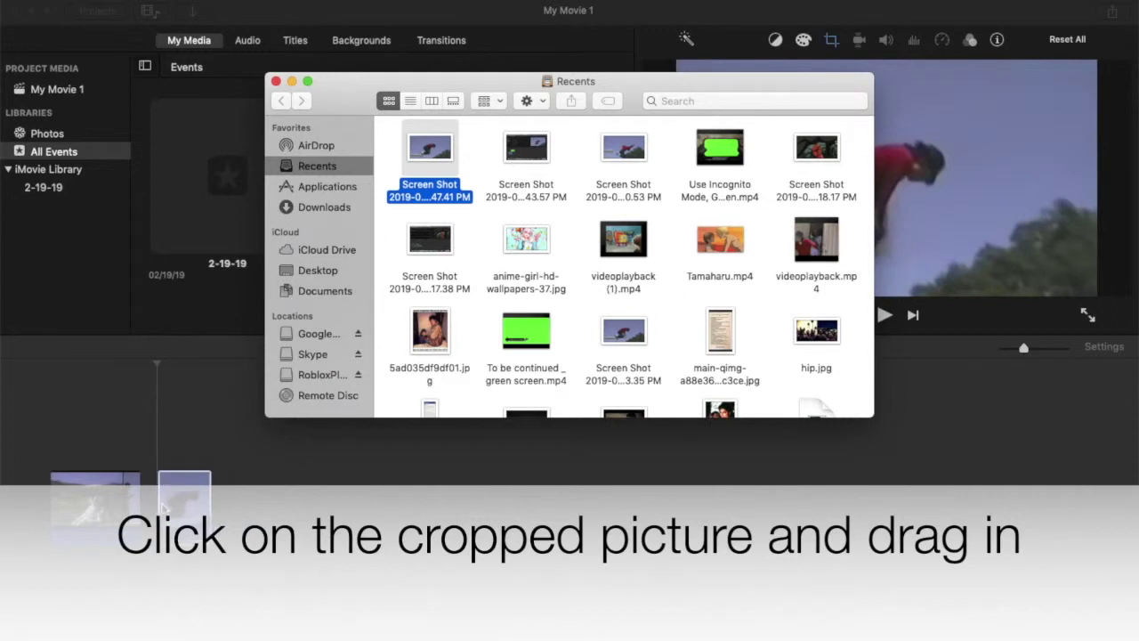
pyautogui.click(276, 81)
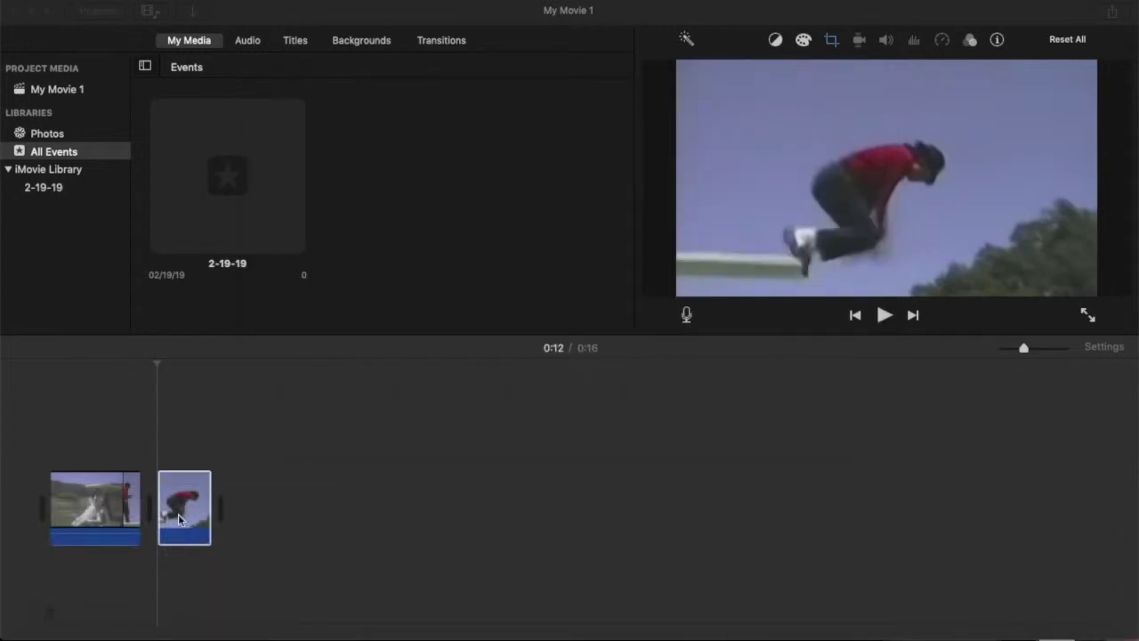
# Set the crop style of the still image to Fit so it does not move.
pyautogui.click(211, 506)
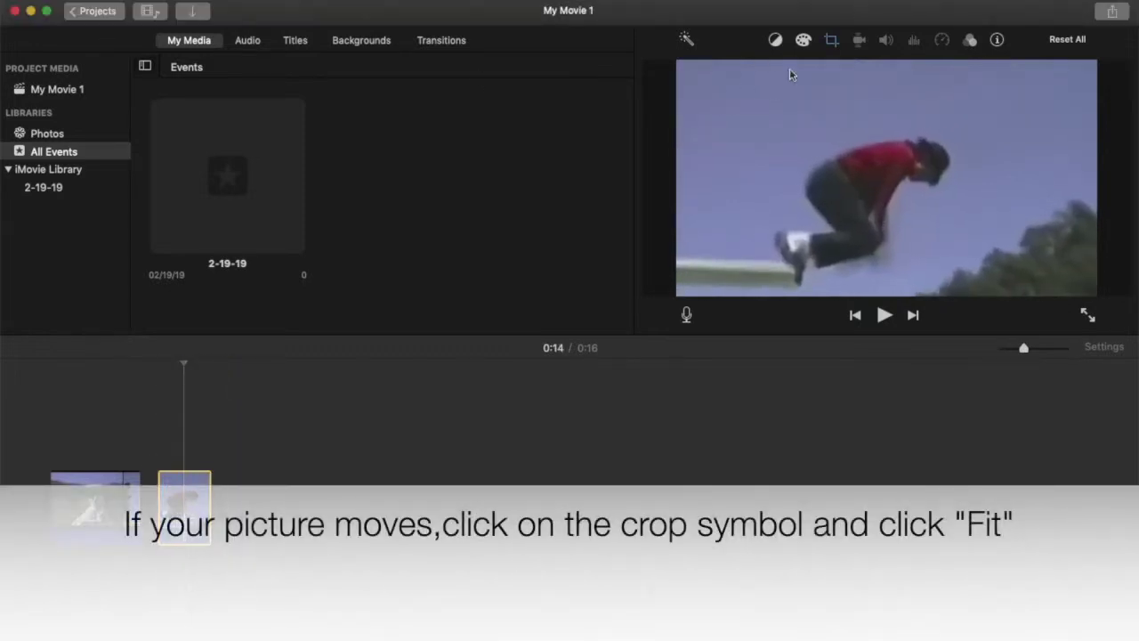
pyautogui.click(830, 40)
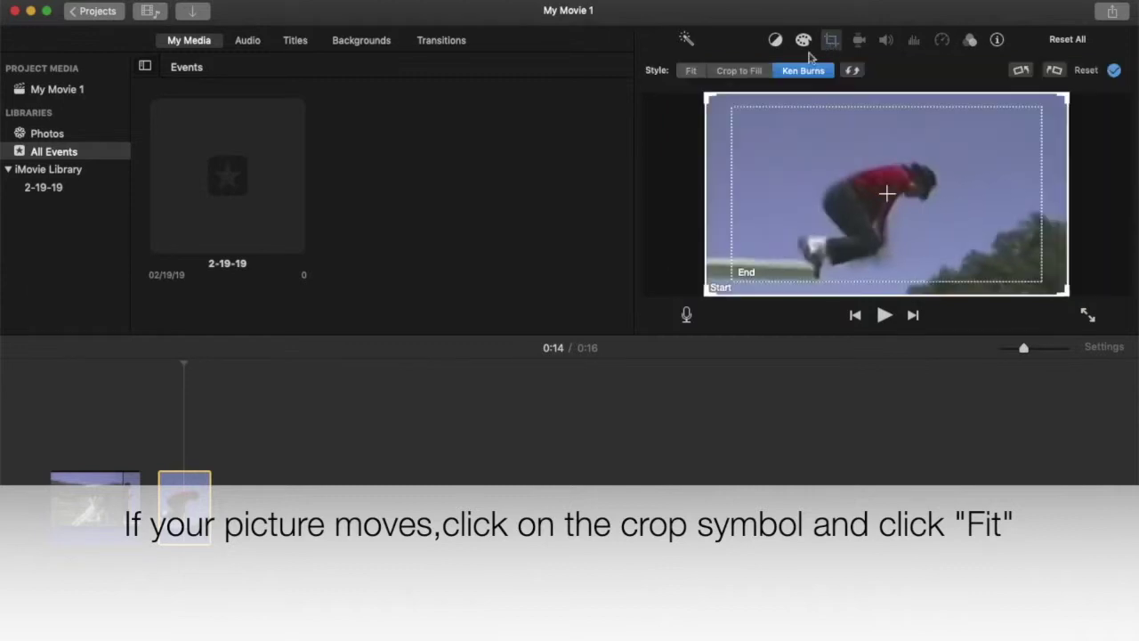
pyautogui.click(687, 75)
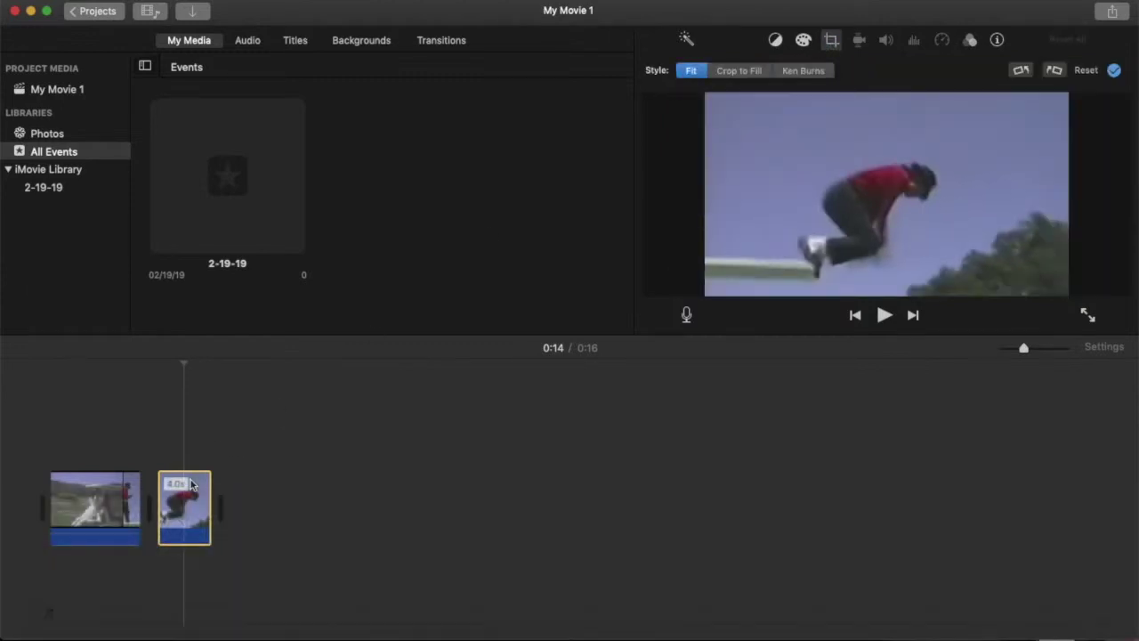
# Play back the end of the video clip into the still image.
pyautogui.press('super+equal')
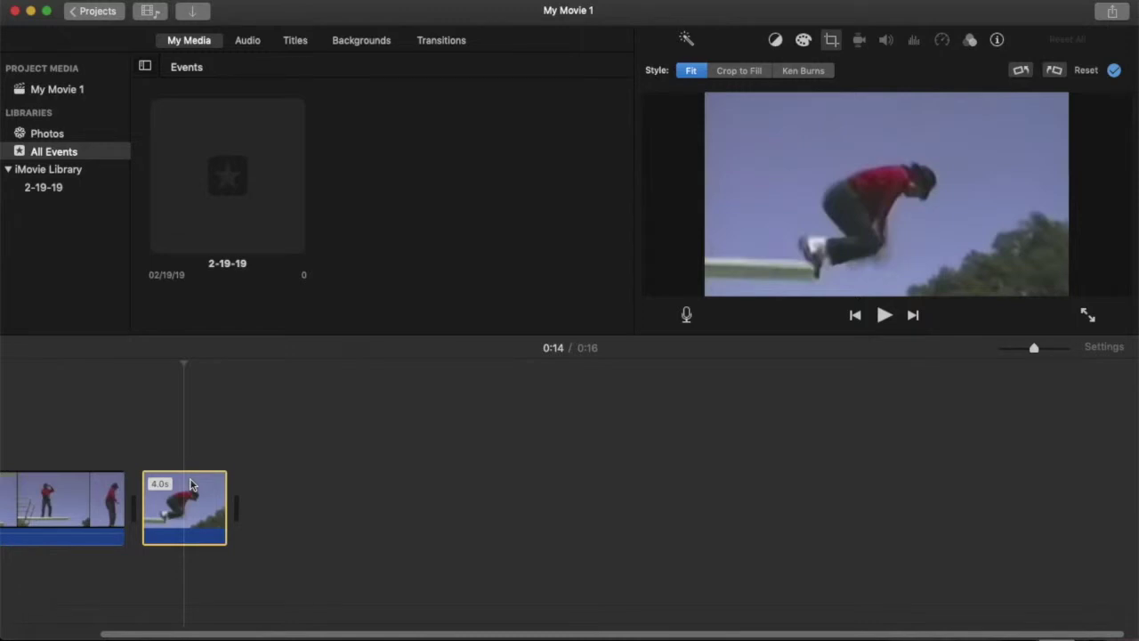
pyautogui.press('super+equal')
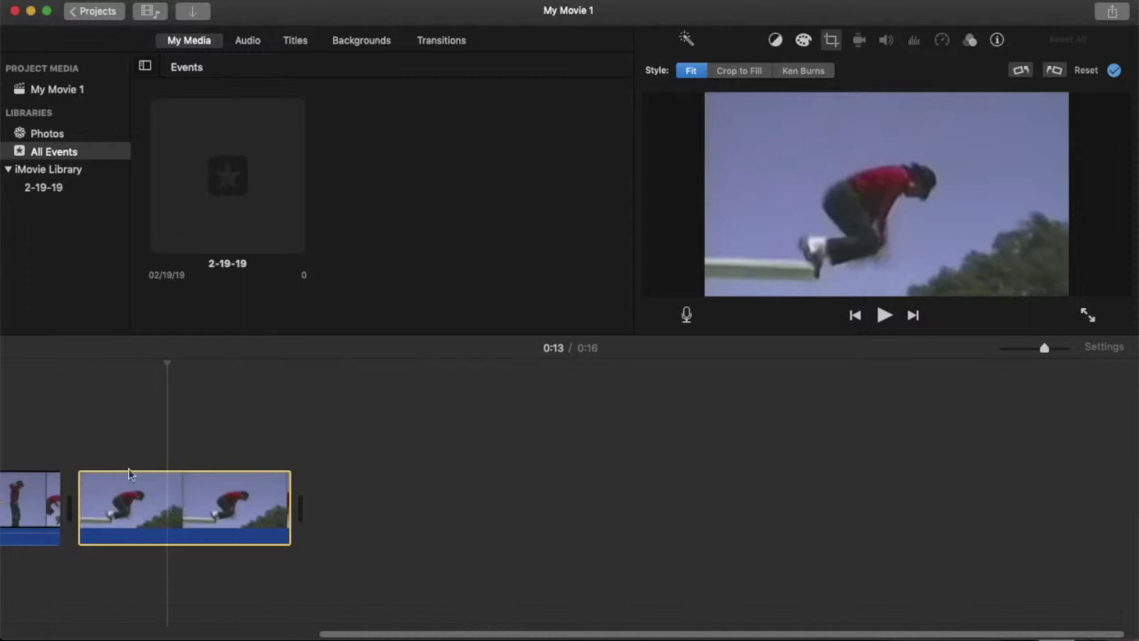
pyautogui.hscroll(-10, 145, 468)
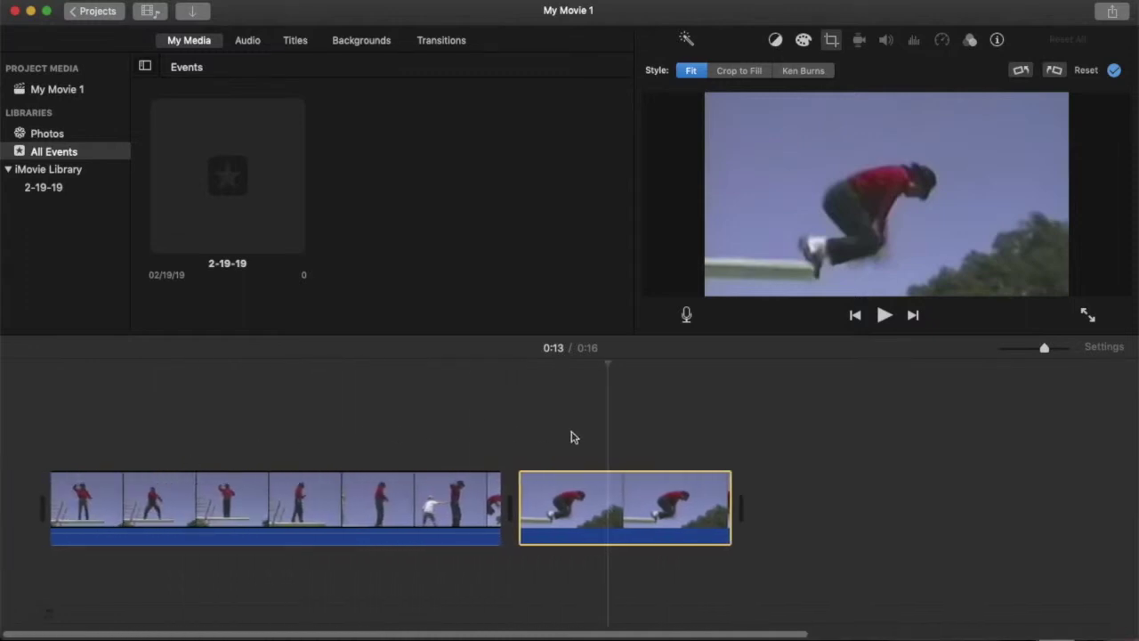
pyautogui.click(319, 373)
pyautogui.press('space')
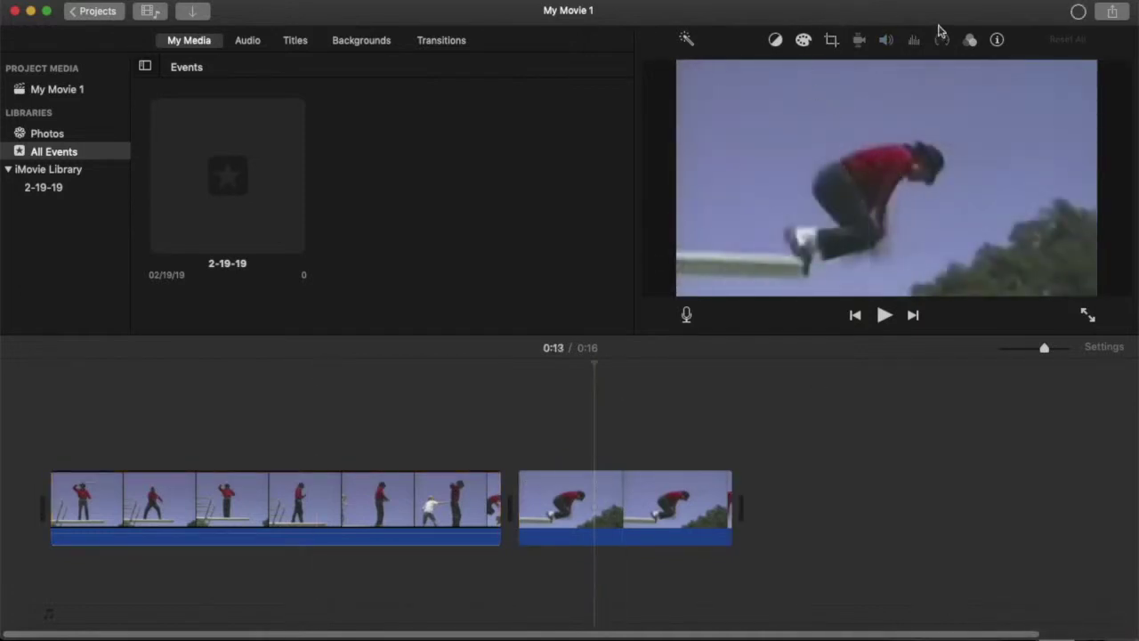
# Apply the Western clip filter to the still image.
pyautogui.click(970, 40)
pyautogui.click(801, 71)
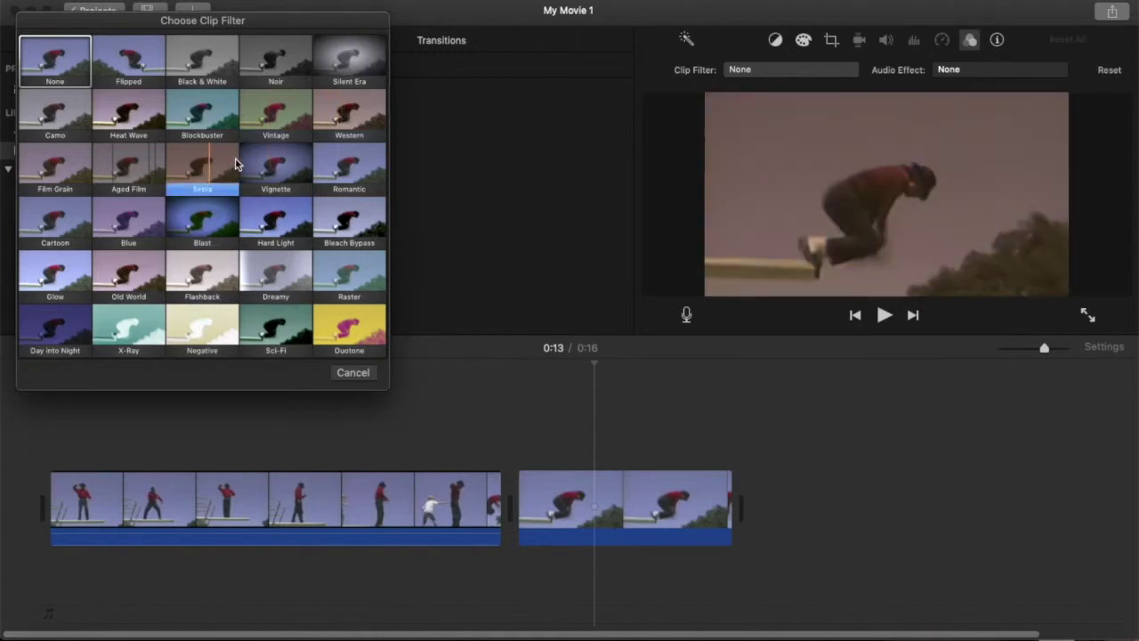
pyautogui.click(361, 113)
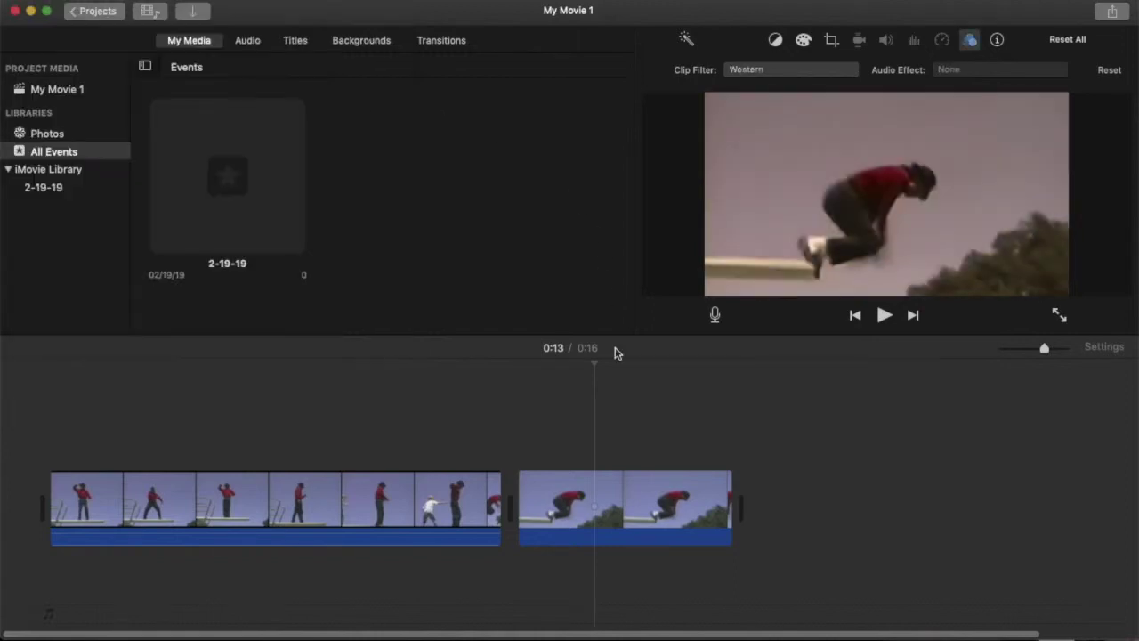
pyautogui.click(969, 42)
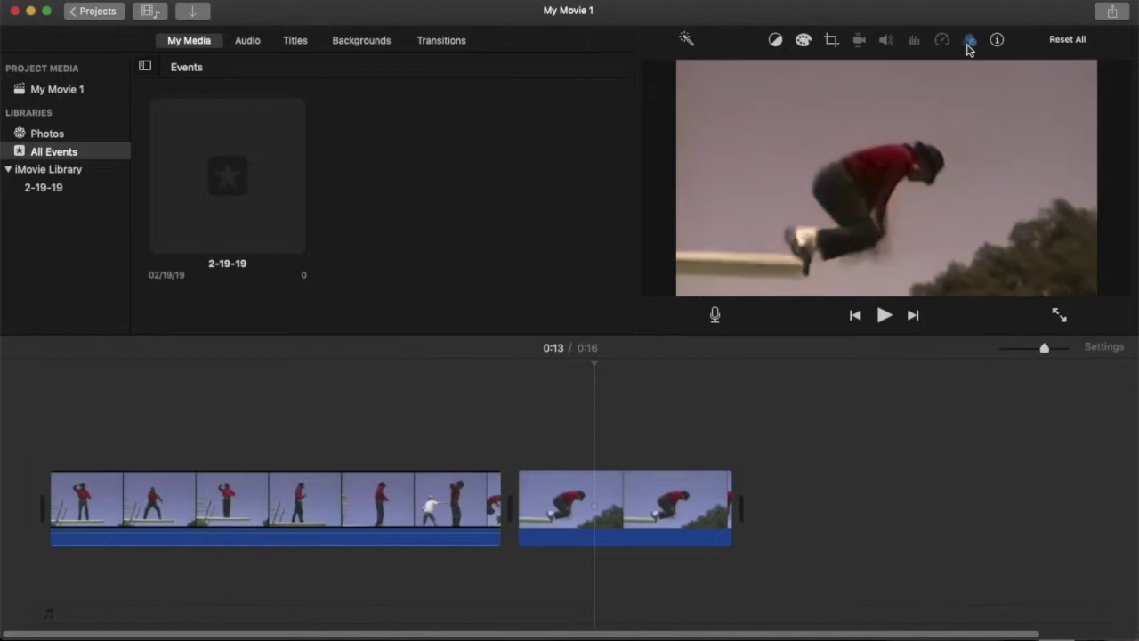
# Place the "To be continued" green-screen video from Downloads above the timeline clips, starting at about 0:08.
pyautogui.click(1017, 637)
pyautogui.scroll(-5, 796, 515)
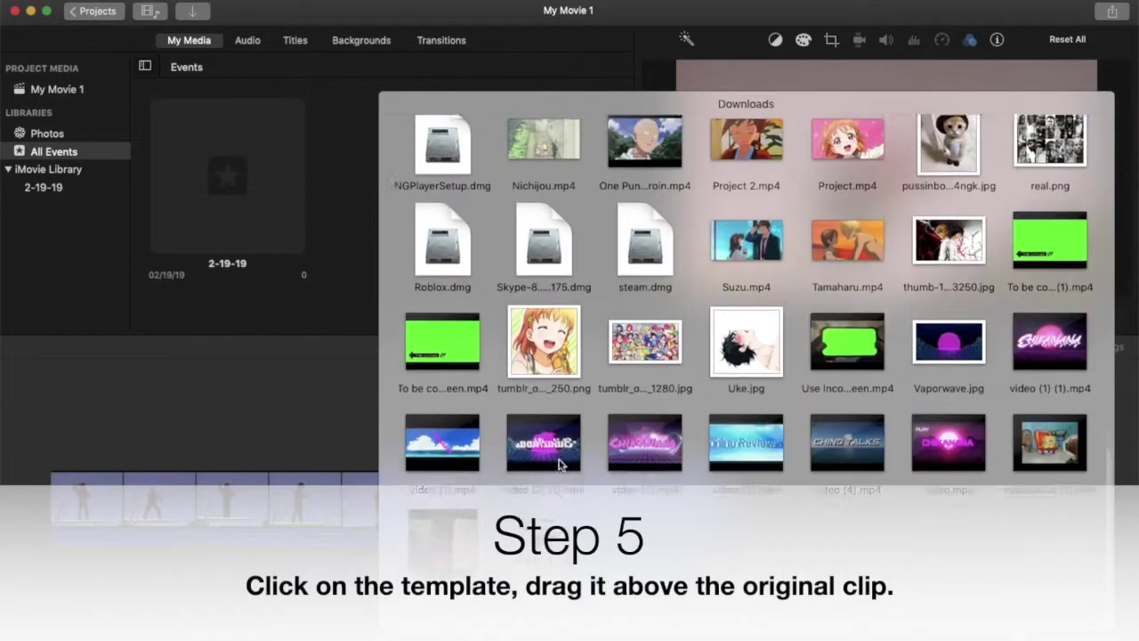
pyautogui.moveTo(453, 356); pyautogui.dragTo(384, 424)
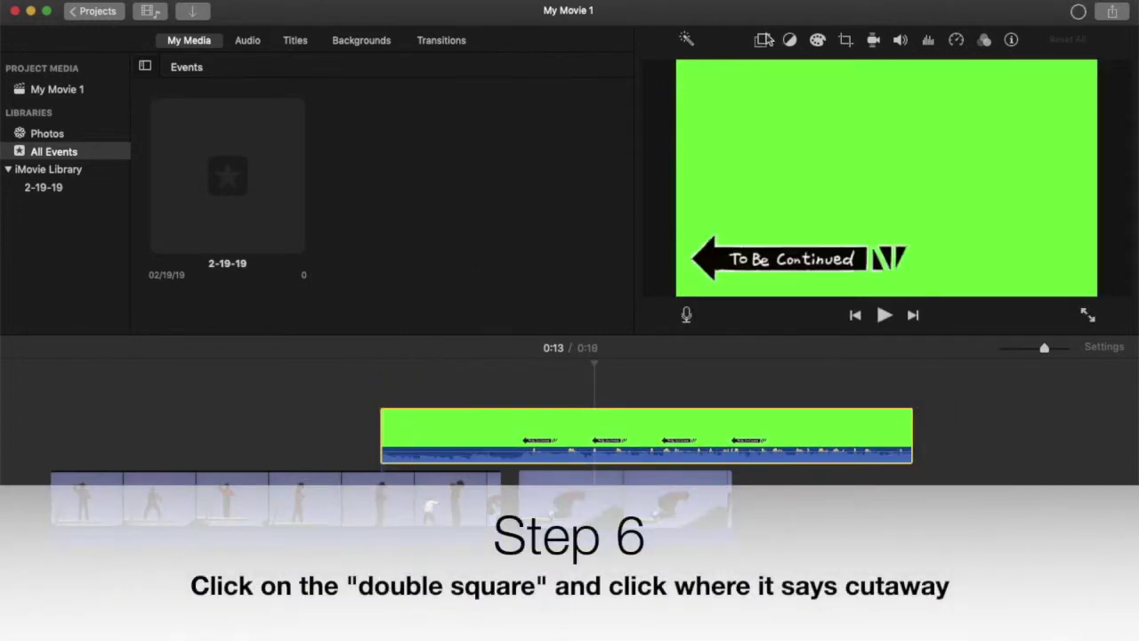
# Change the "To be continued" overlay from Cutaway to Green/Blue Screen.
pyautogui.click(763, 40)
pyautogui.click(747, 70)
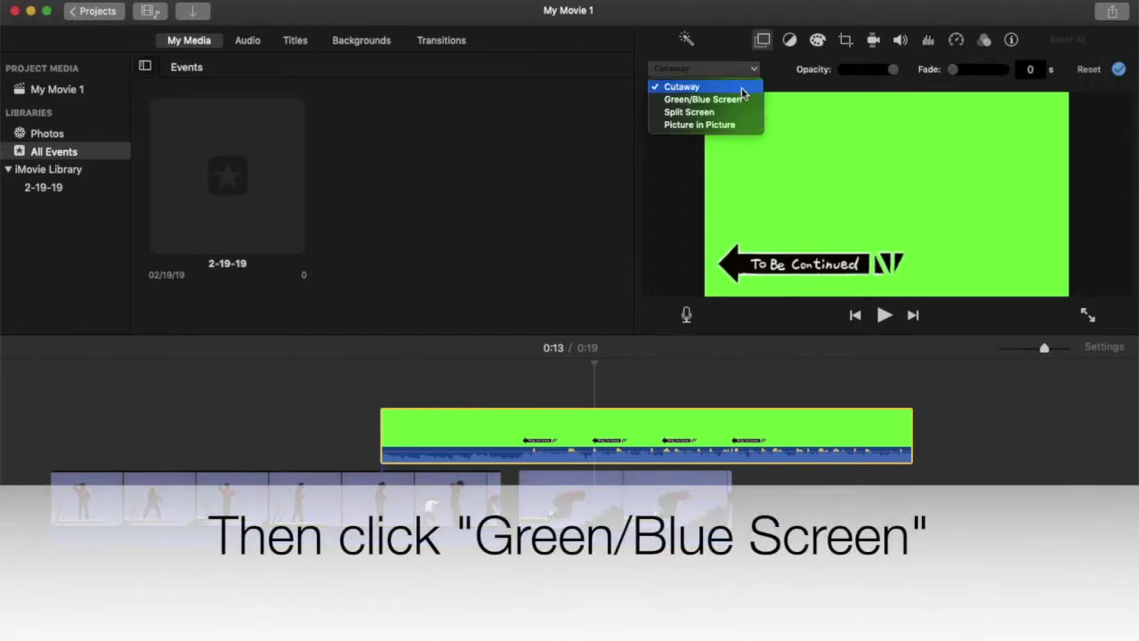
pyautogui.click(739, 100)
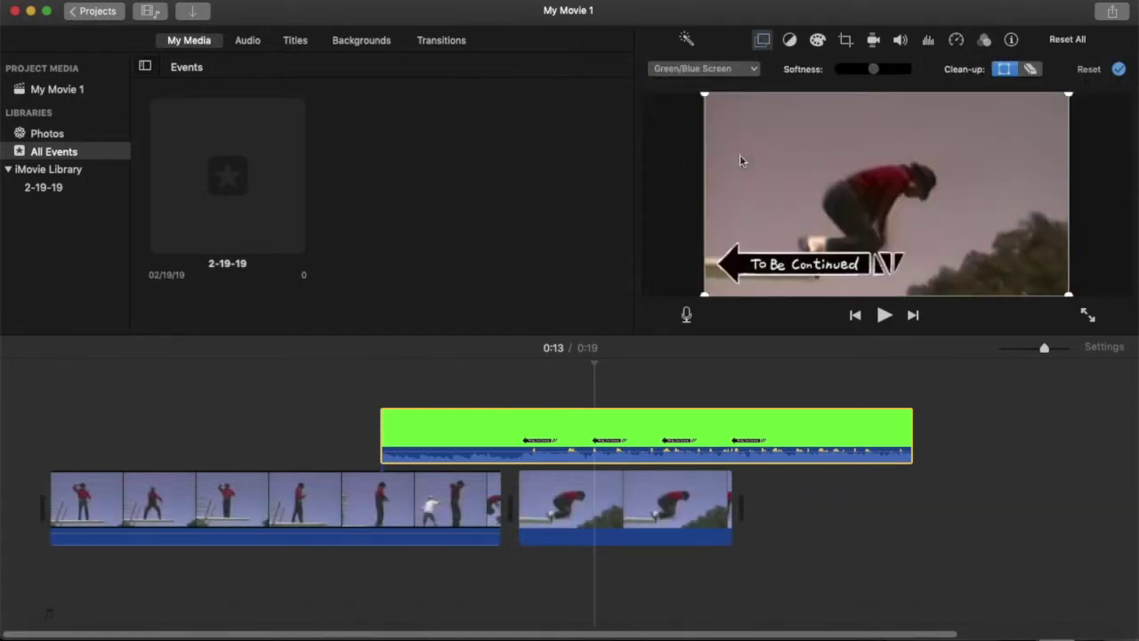
# Play back the overlaid section and extend the still image to the end of the green-screen clip.
pyautogui.moveTo(594, 361); pyautogui.dragTo(456, 395)
pyautogui.click(886, 316)
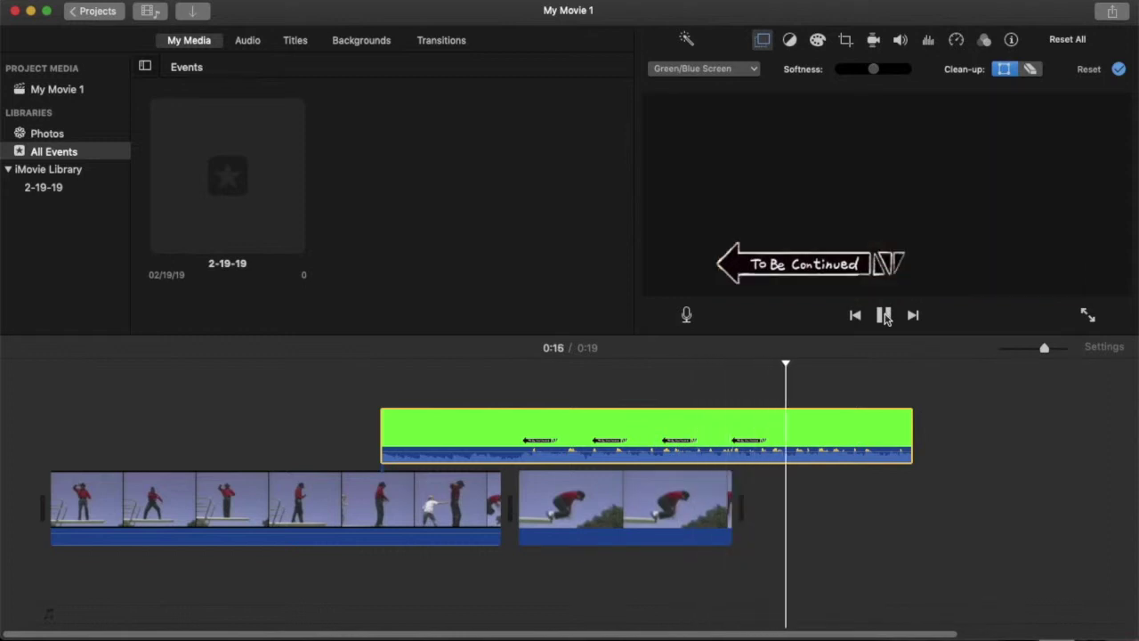
pyautogui.click(885, 317)
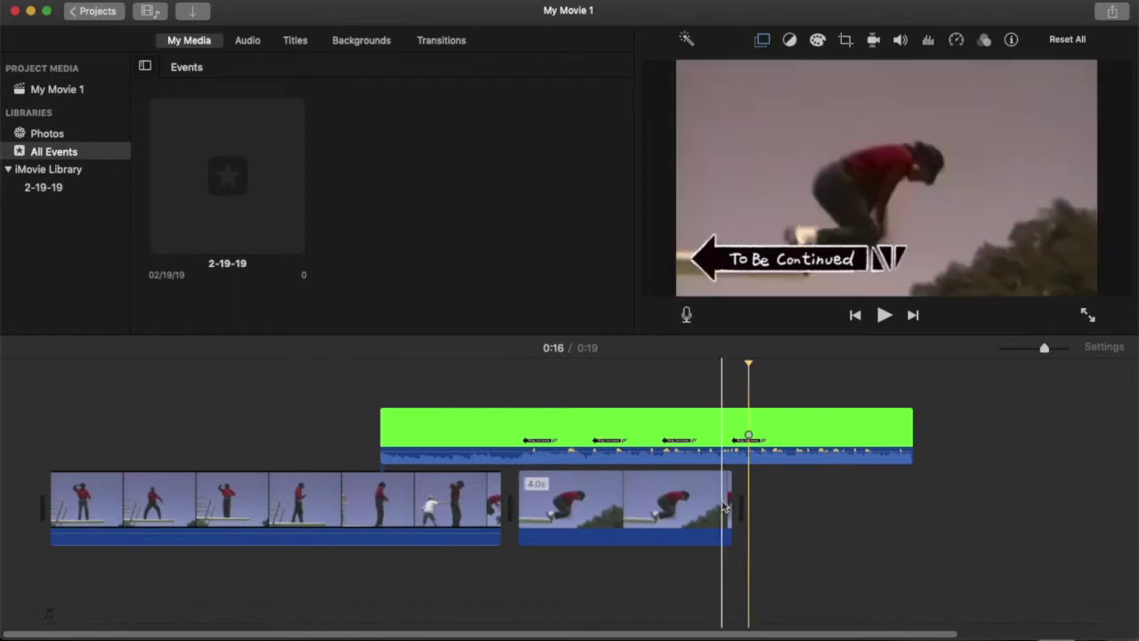
pyautogui.click(734, 507)
pyautogui.moveTo(733, 504); pyautogui.dragTo(905, 496)
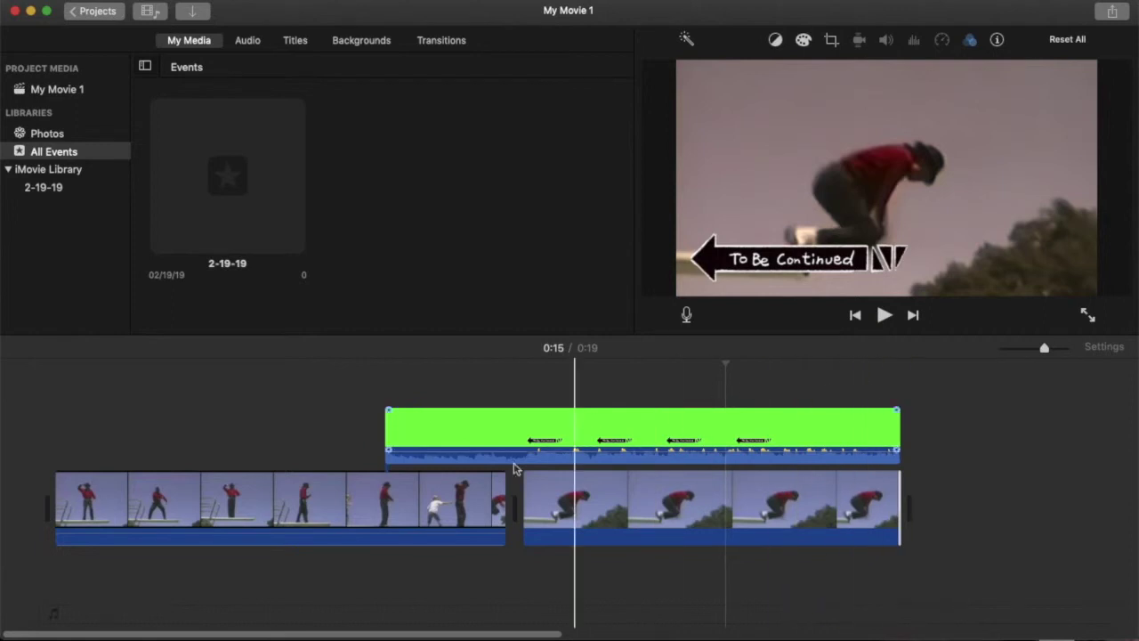
# Unmute the first video clip and play back the movie from about 0:08.
pyautogui.click(383, 507)
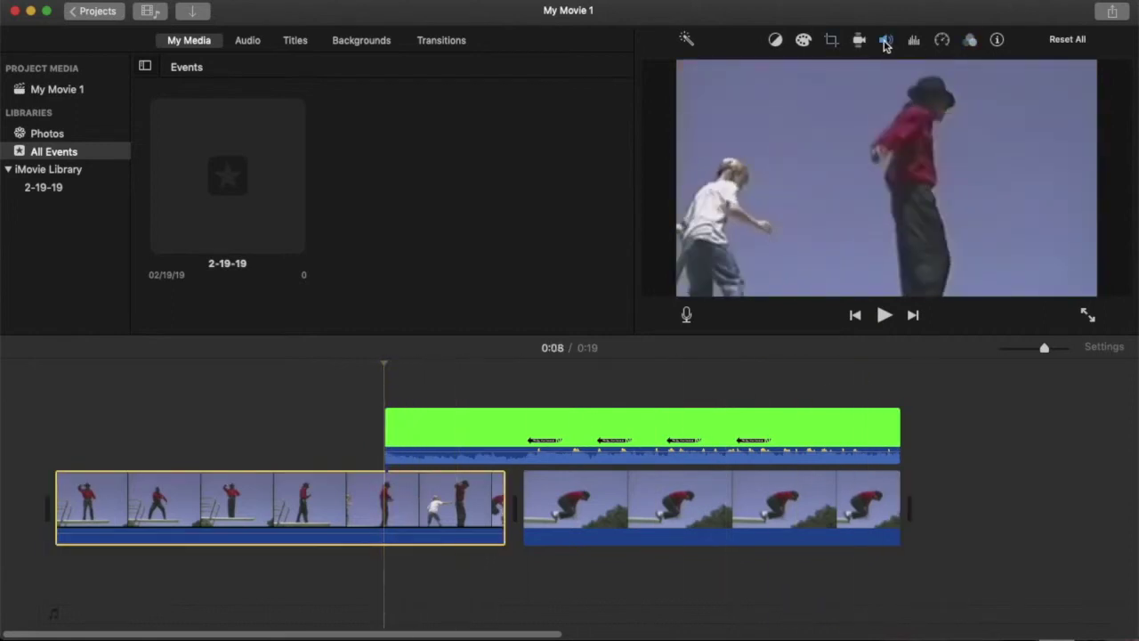
pyautogui.click(886, 42)
pyautogui.click(727, 71)
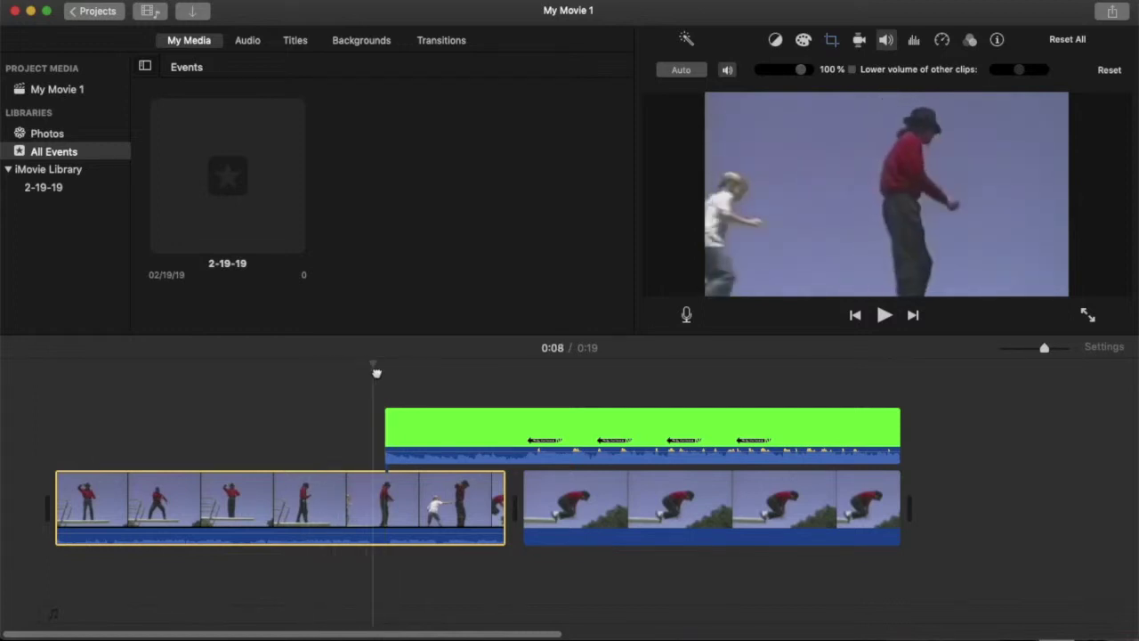
pyautogui.click(881, 320)
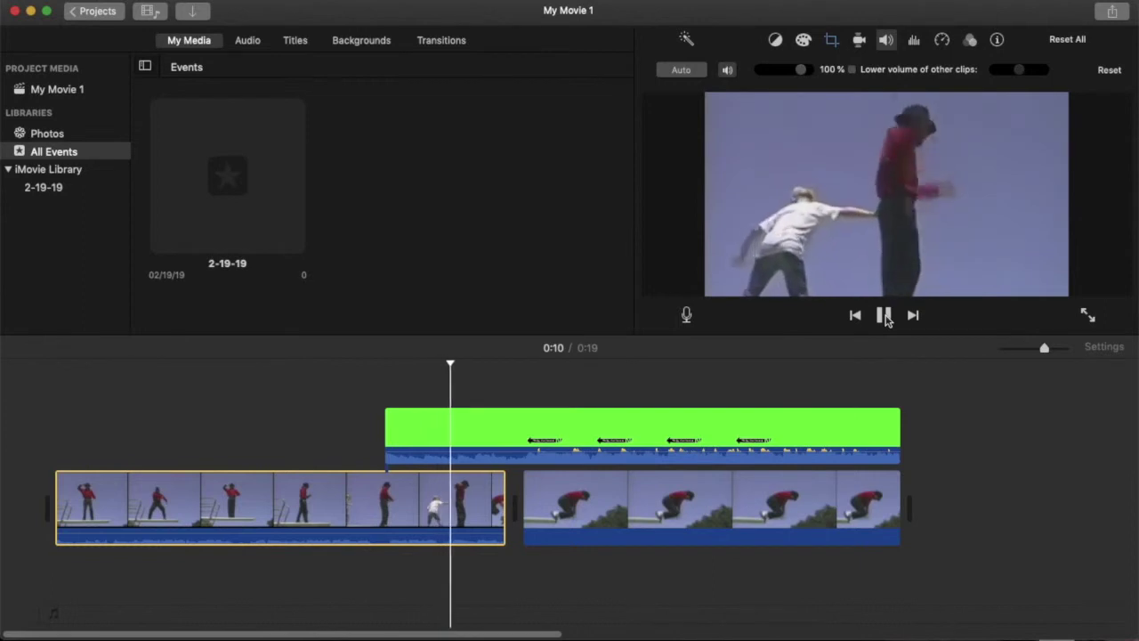